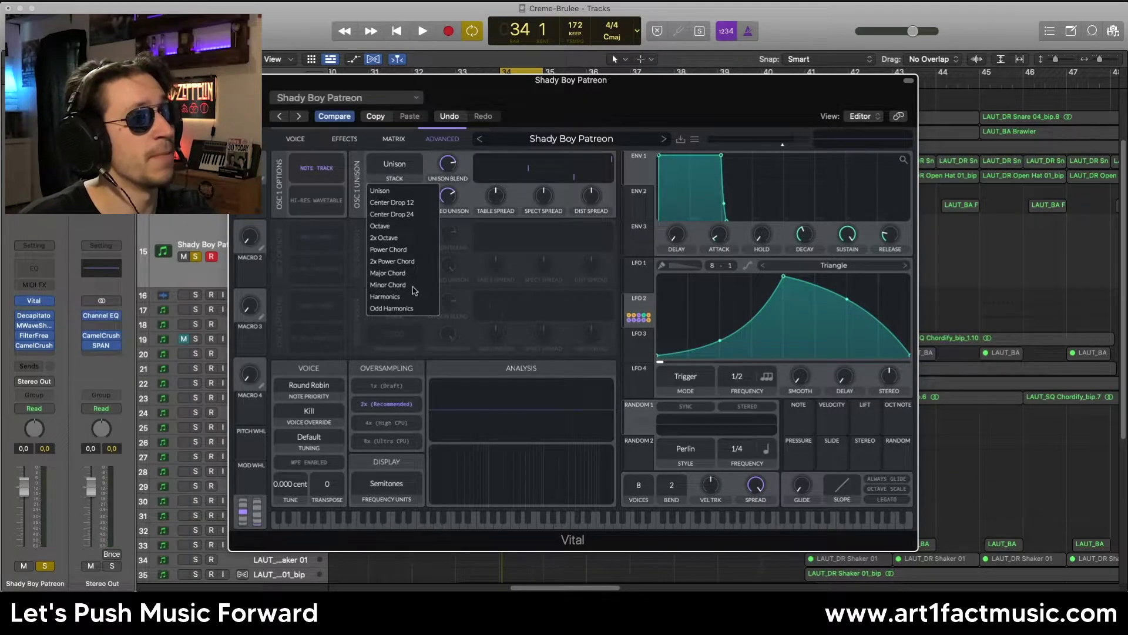
# - Set oscillator 1's unison stack to Minor Chord and audition the patch
pyautogui.click(388, 285)
pyautogui.press('space')
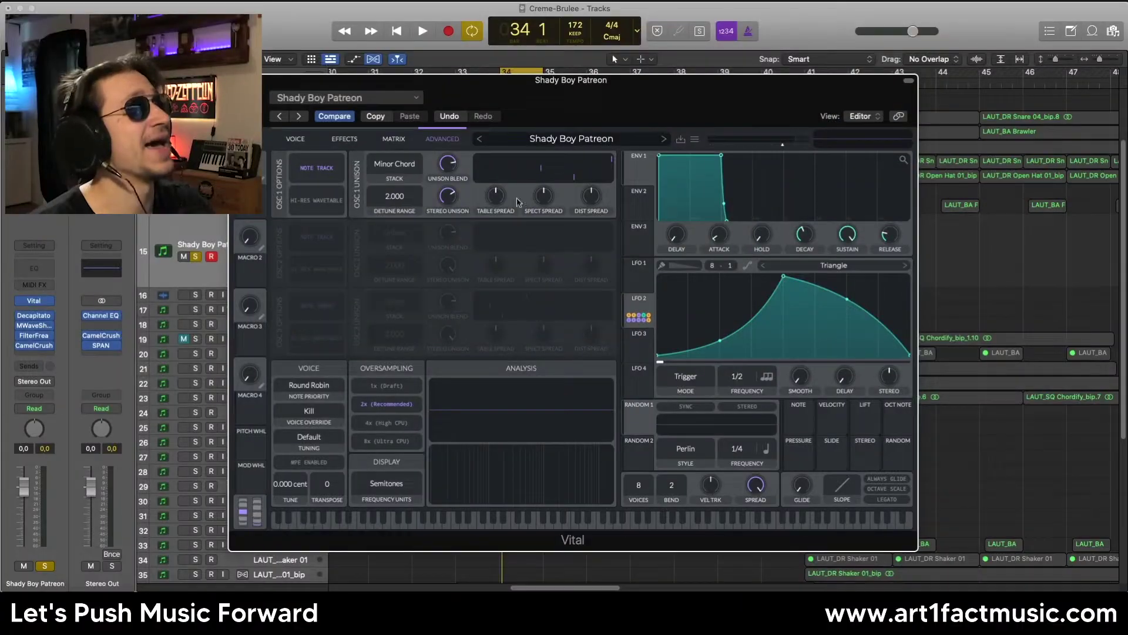
# - Enable the Chorus effect with 16 voices and its frequency set to Freeze
pyautogui.click(337, 141)
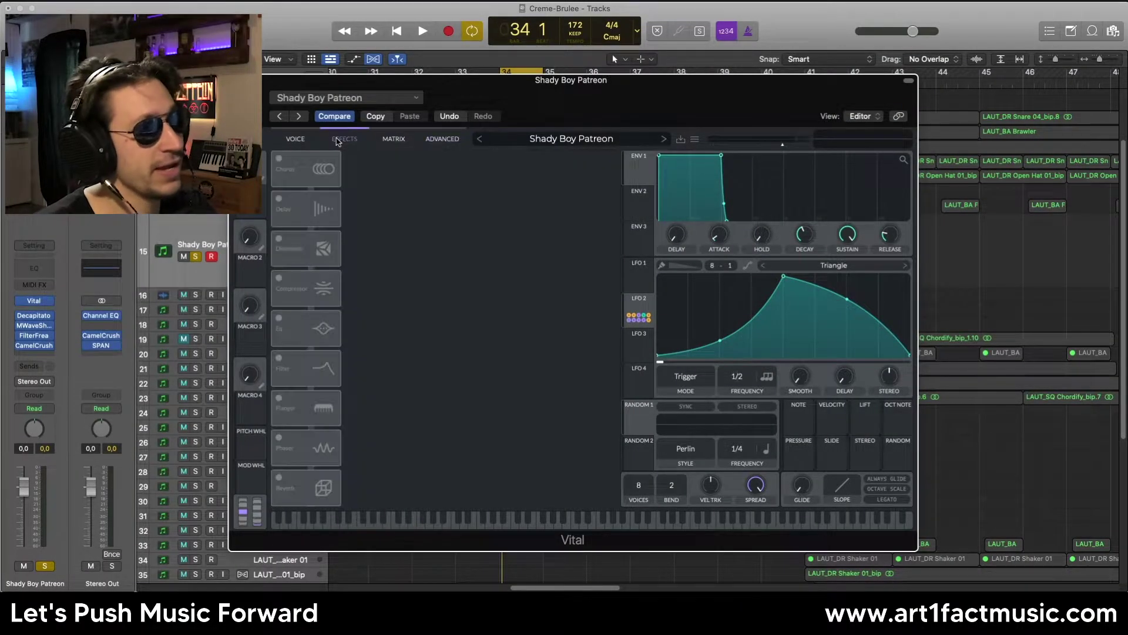
pyautogui.click(282, 160)
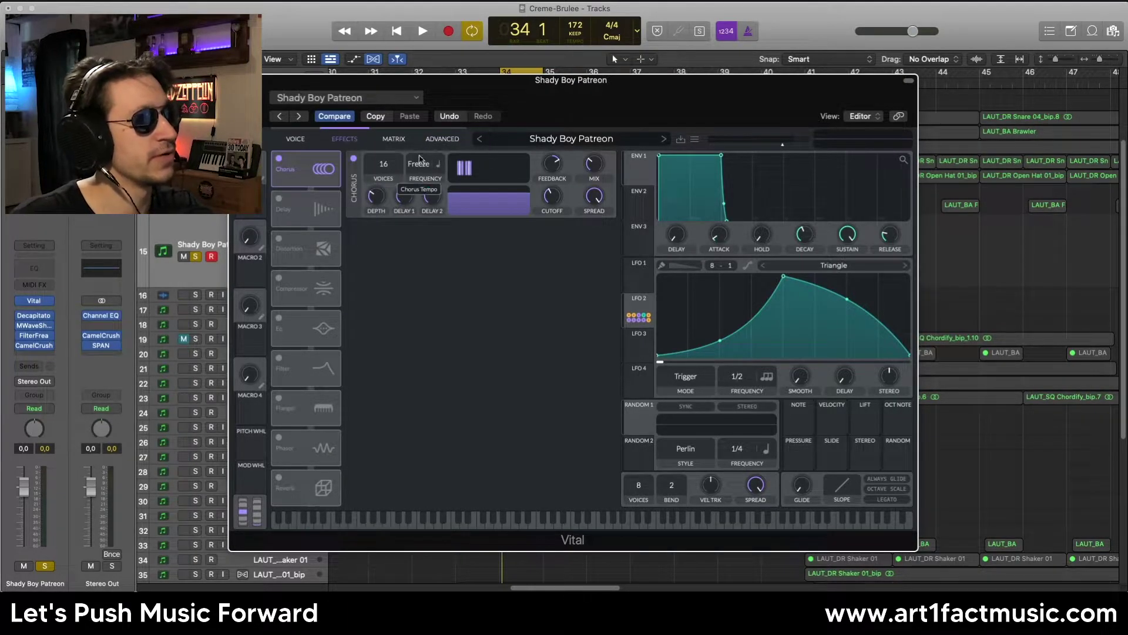
pyautogui.moveTo(420, 159); pyautogui.dragTo(421, 167)
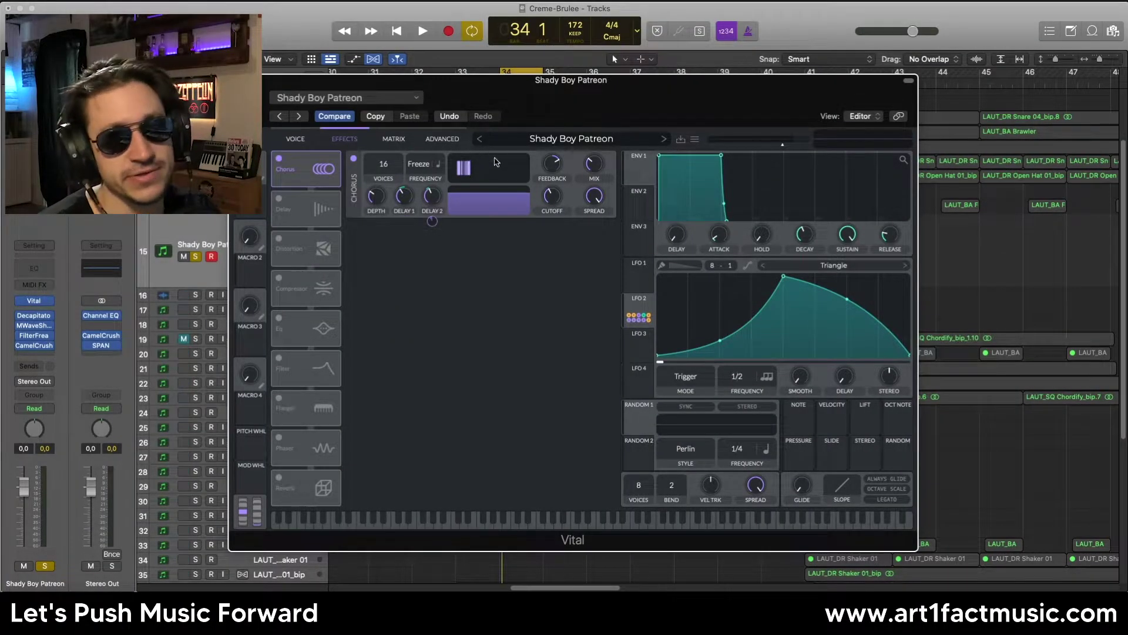
pyautogui.moveTo(379, 166); pyautogui.dragTo(382, 153)
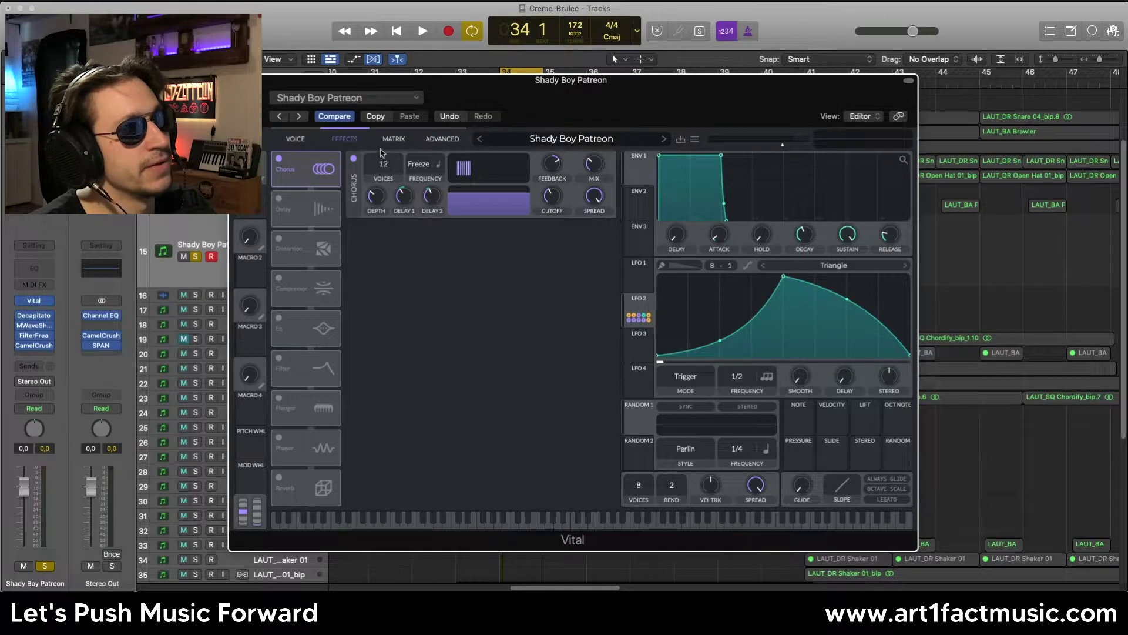
pyautogui.moveTo(381, 205); pyautogui.dragTo(391, 203)
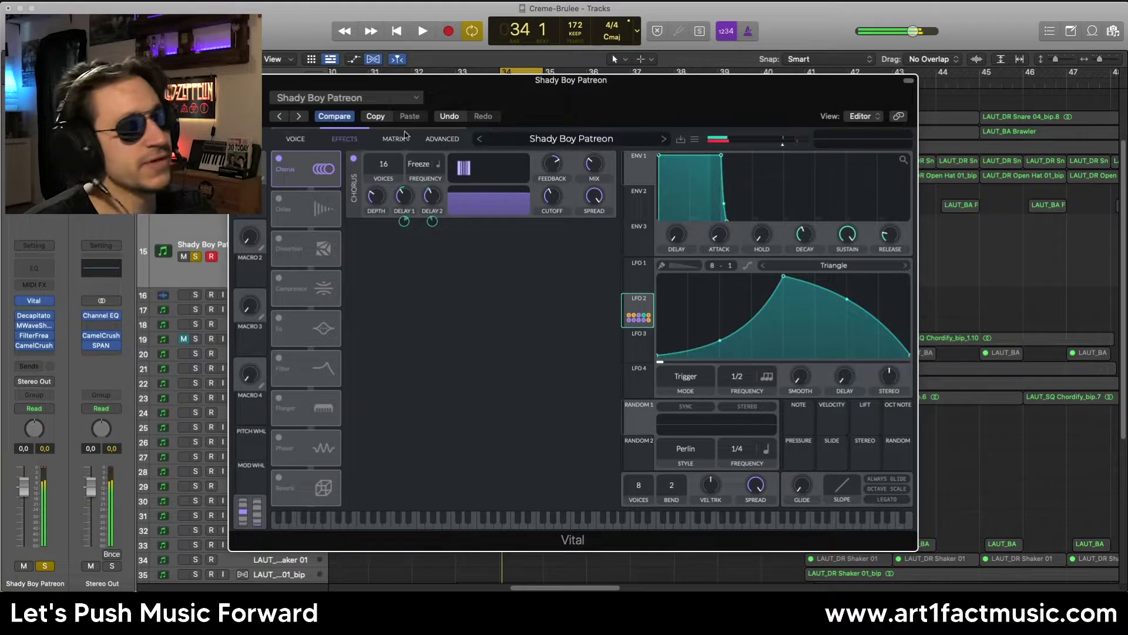
# - Set oscillator 1's spectral morph type to Smear
pyautogui.click(295, 138)
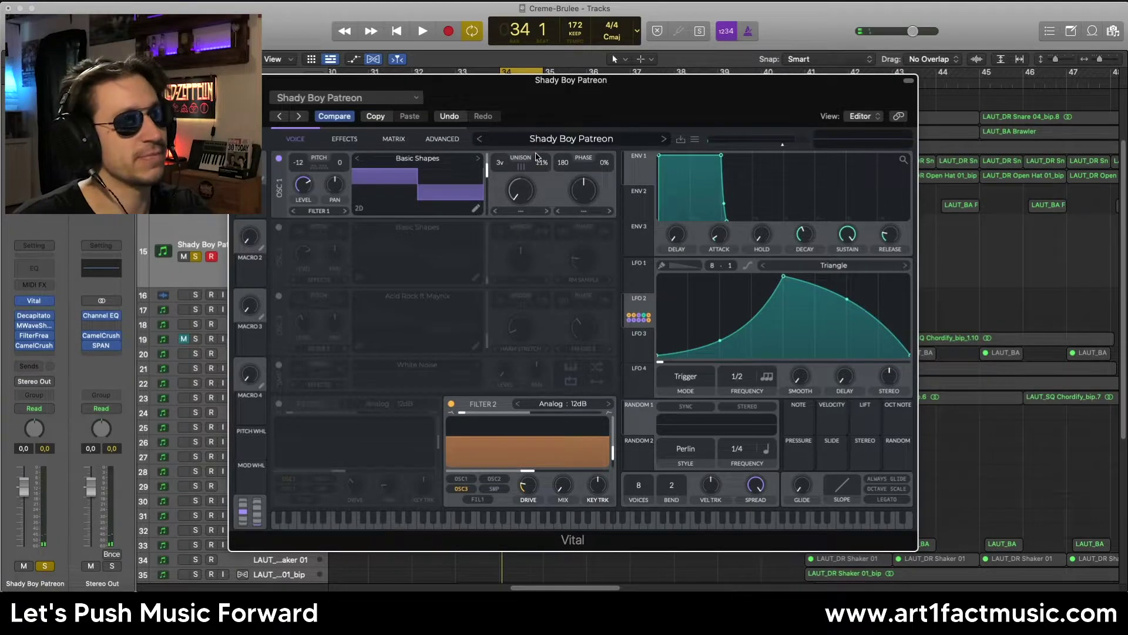
pyautogui.click(528, 213)
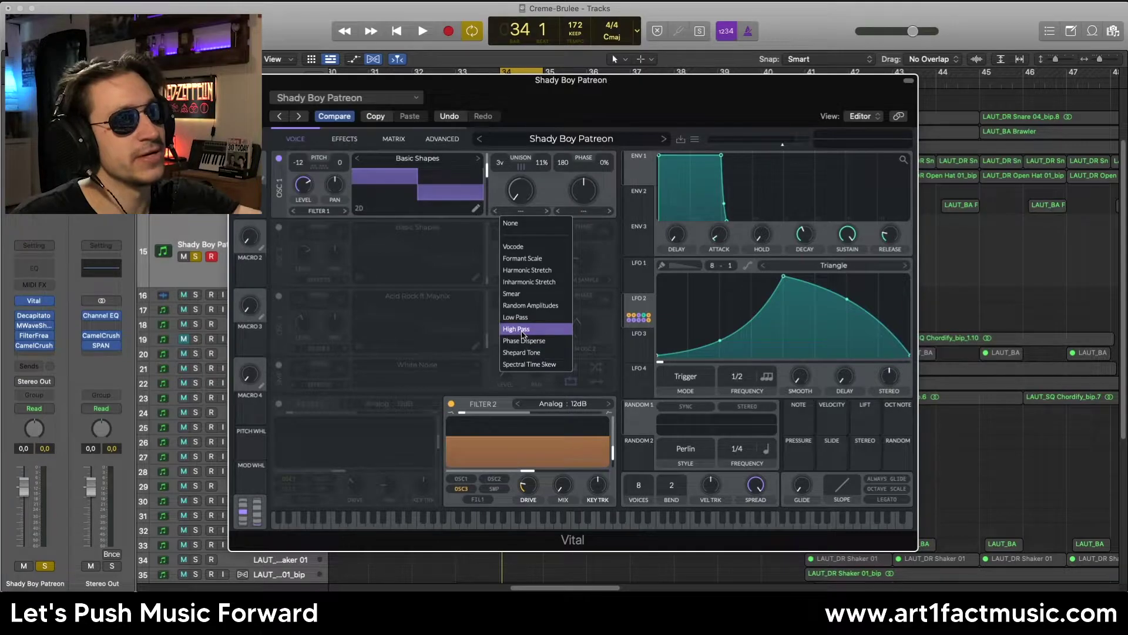
pyautogui.click(518, 295)
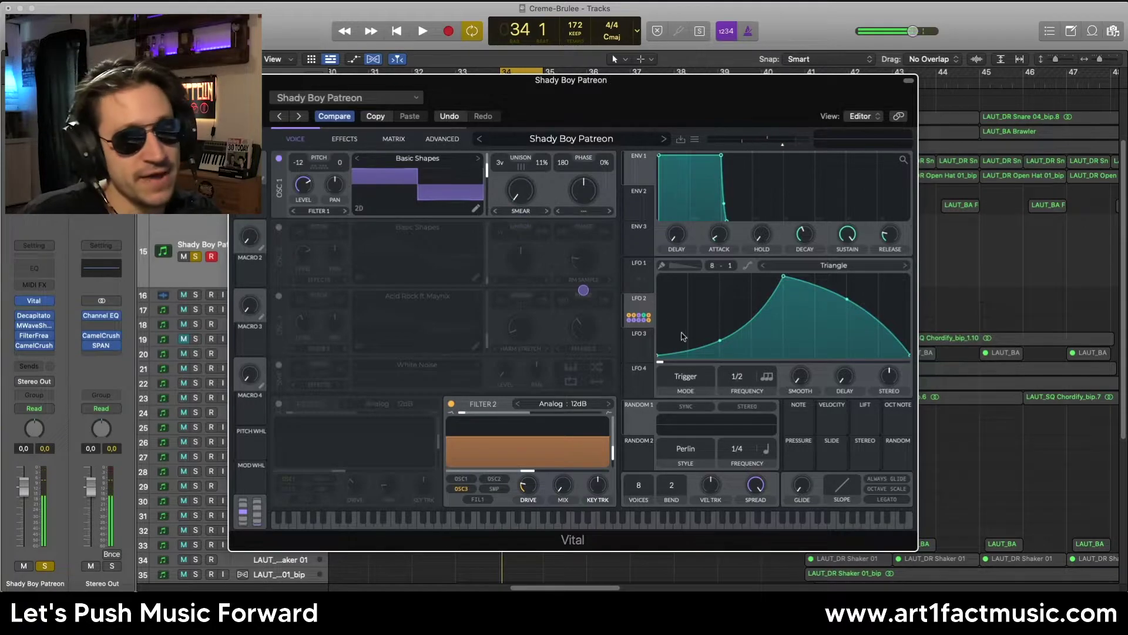
# - Set LFO 2's frequency sync mode to Tempo Triplets
pyautogui.click(645, 310)
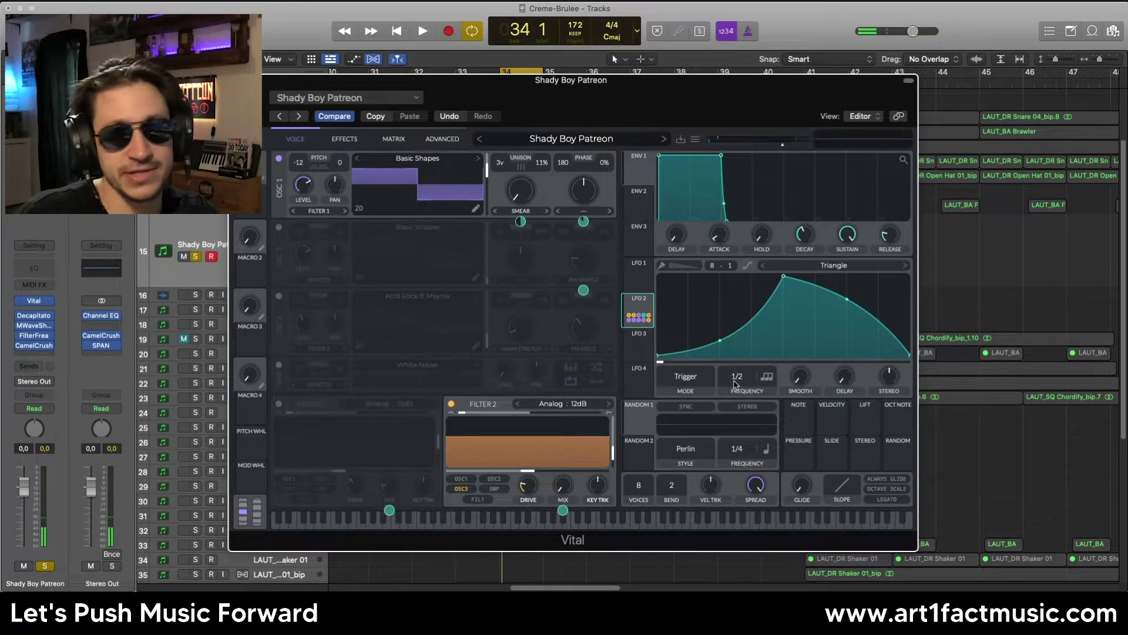
pyautogui.click(767, 377)
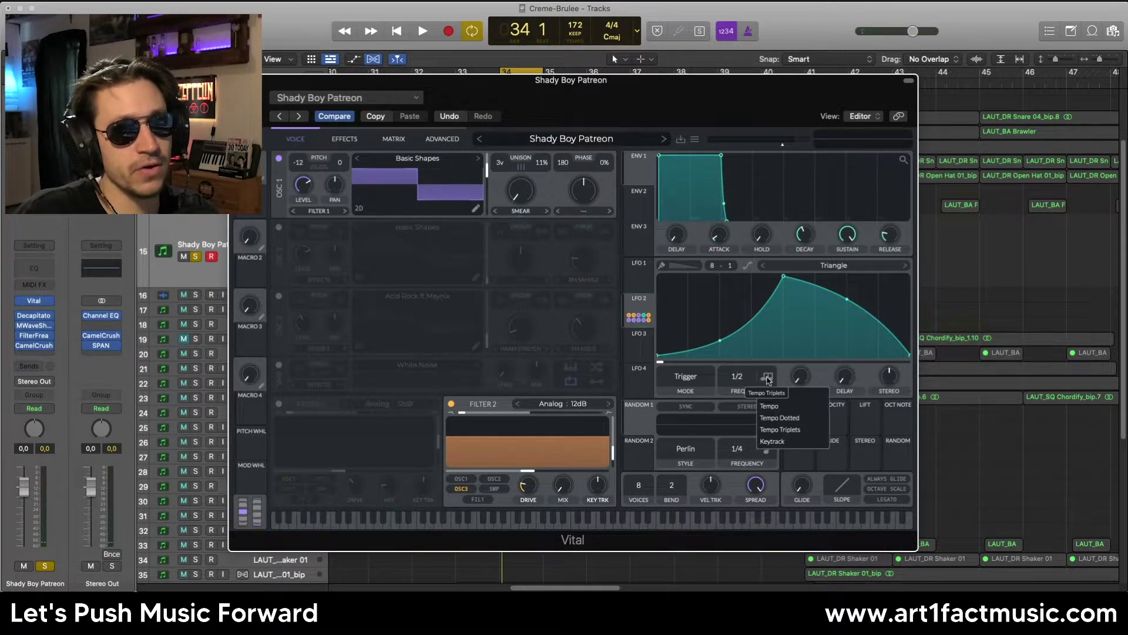
pyautogui.click(790, 429)
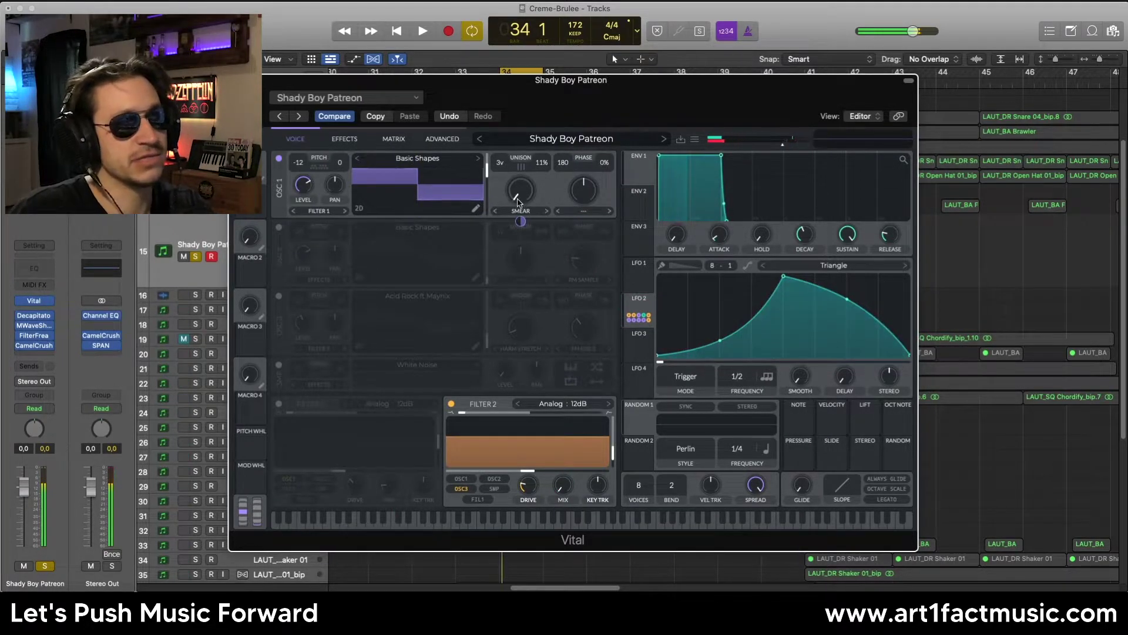
# - Set oscillator 1's phase distortion type to Bend
pyautogui.click(582, 211)
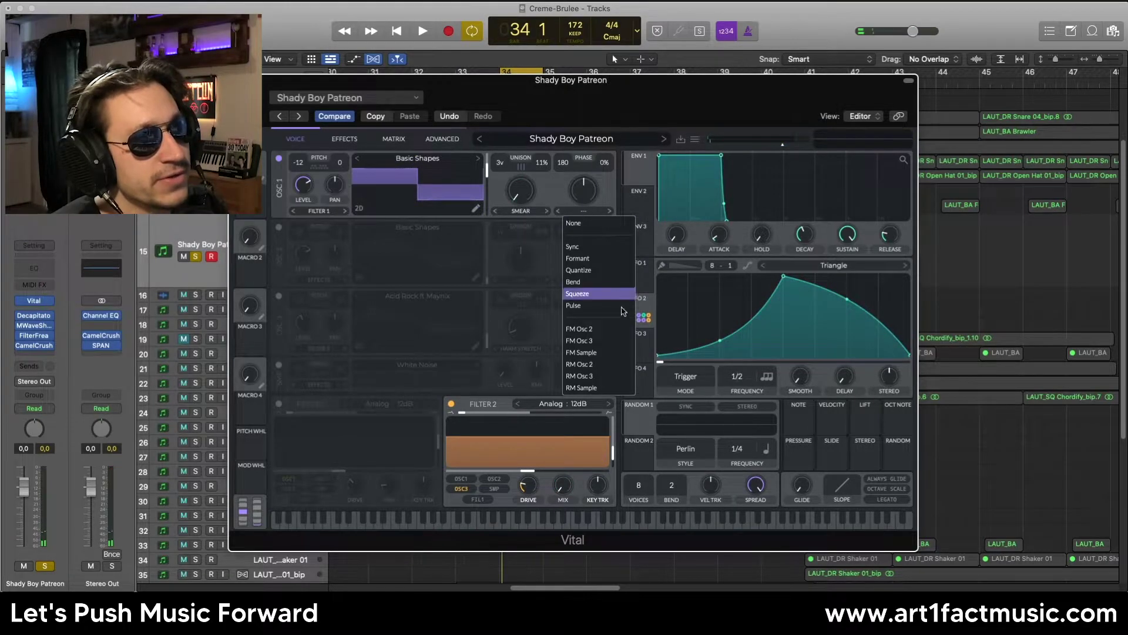
pyautogui.click(608, 286)
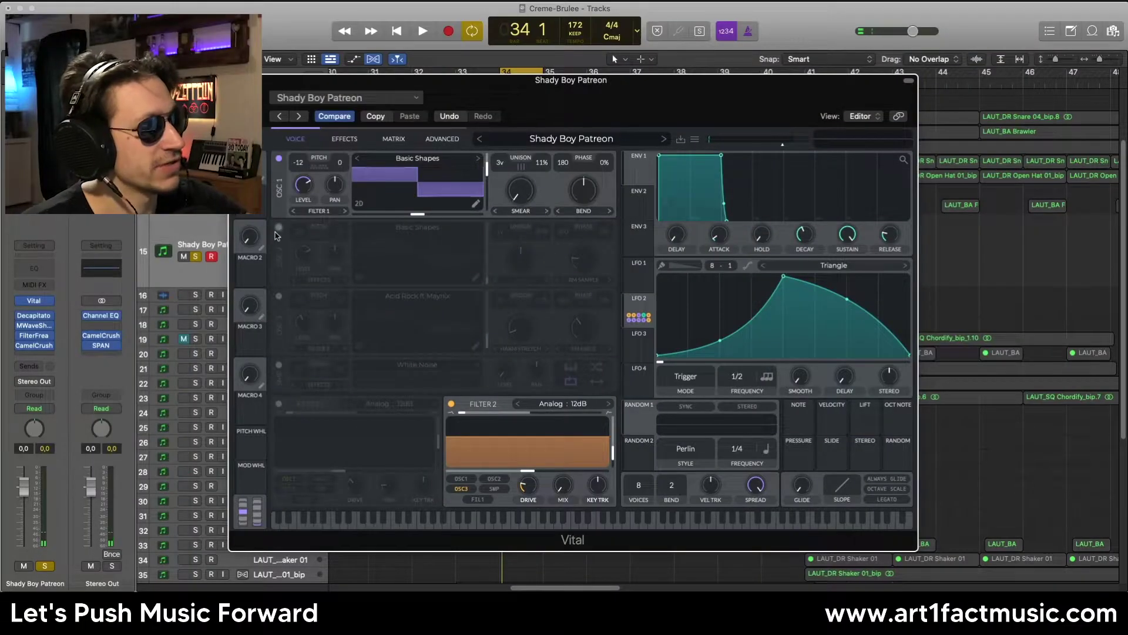
# - Turn on oscillator 2, the White Noise sampler and oscillator 3, and switch oscillator 1 back on after auditioning the layers without it
pyautogui.click(278, 227)
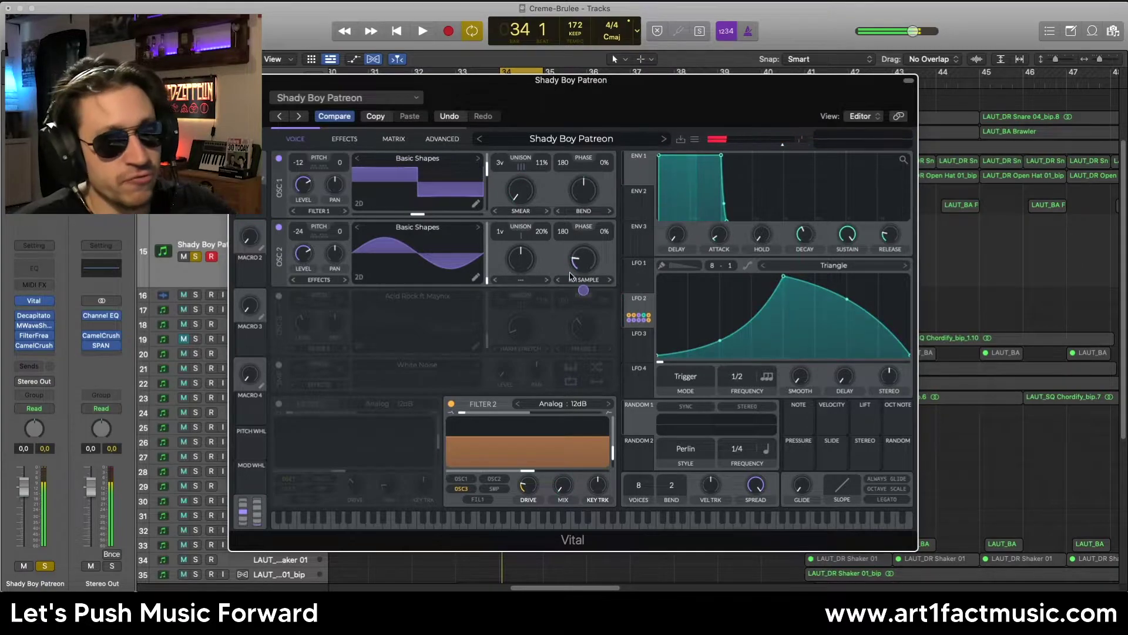
pyautogui.click(279, 365)
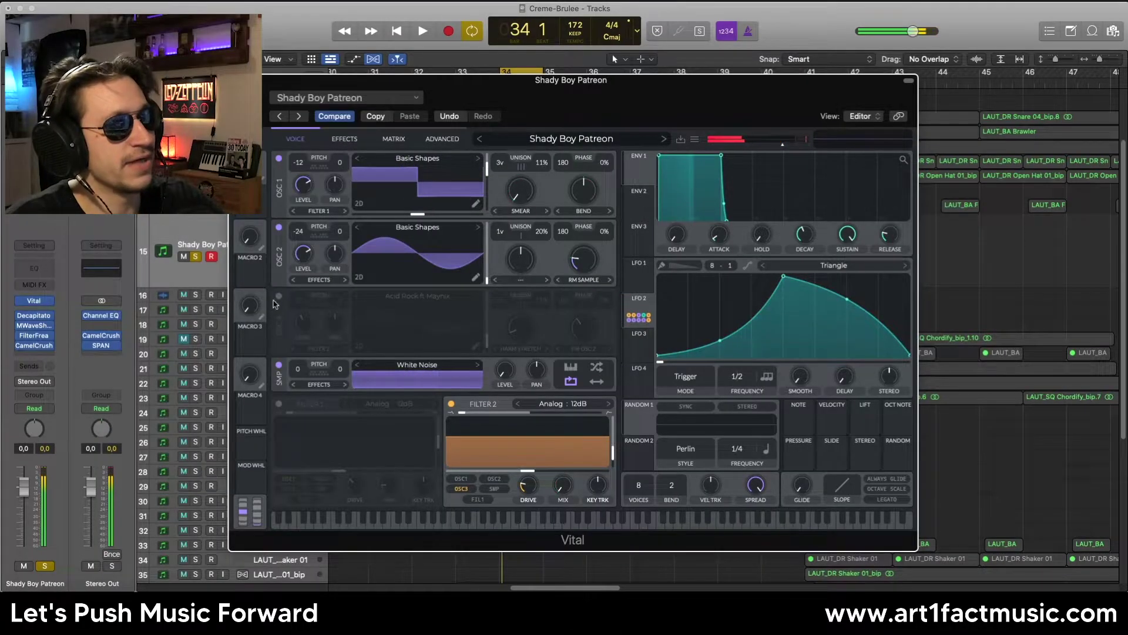
pyautogui.click(279, 297)
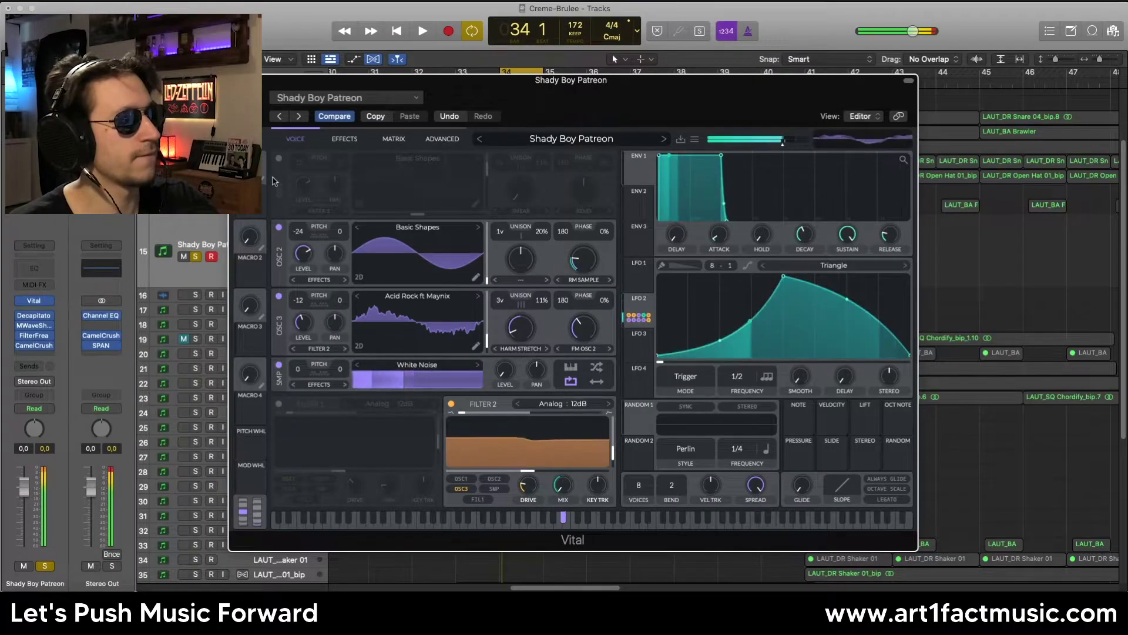
pyautogui.click(278, 159)
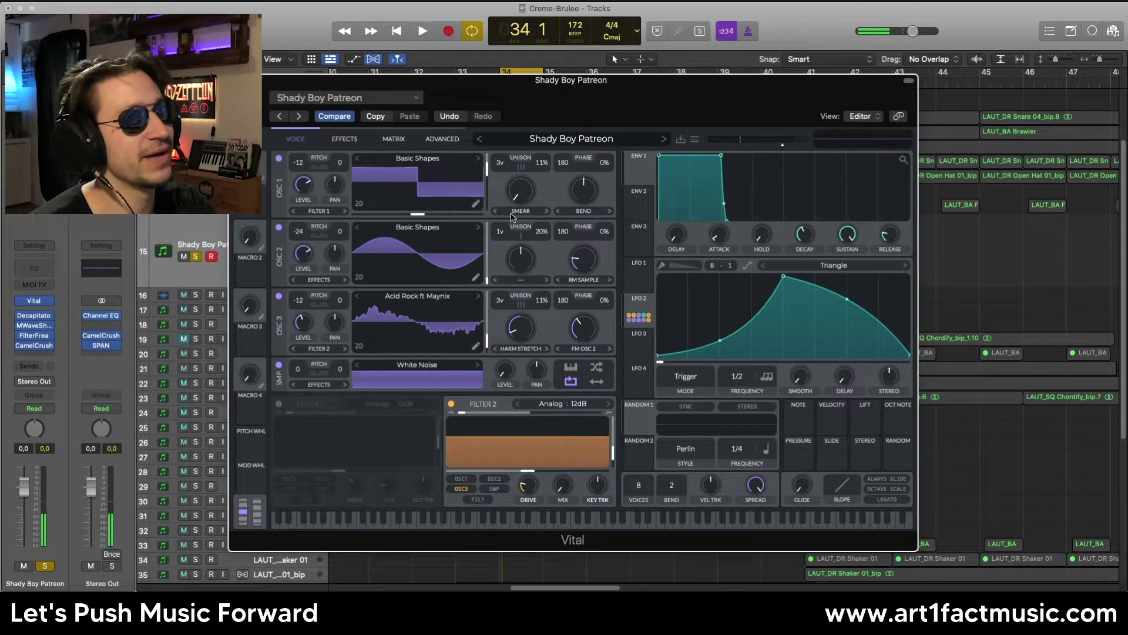
# - Raise the spectral spread in oscillator 1's advanced unison settings
pyautogui.click(442, 140)
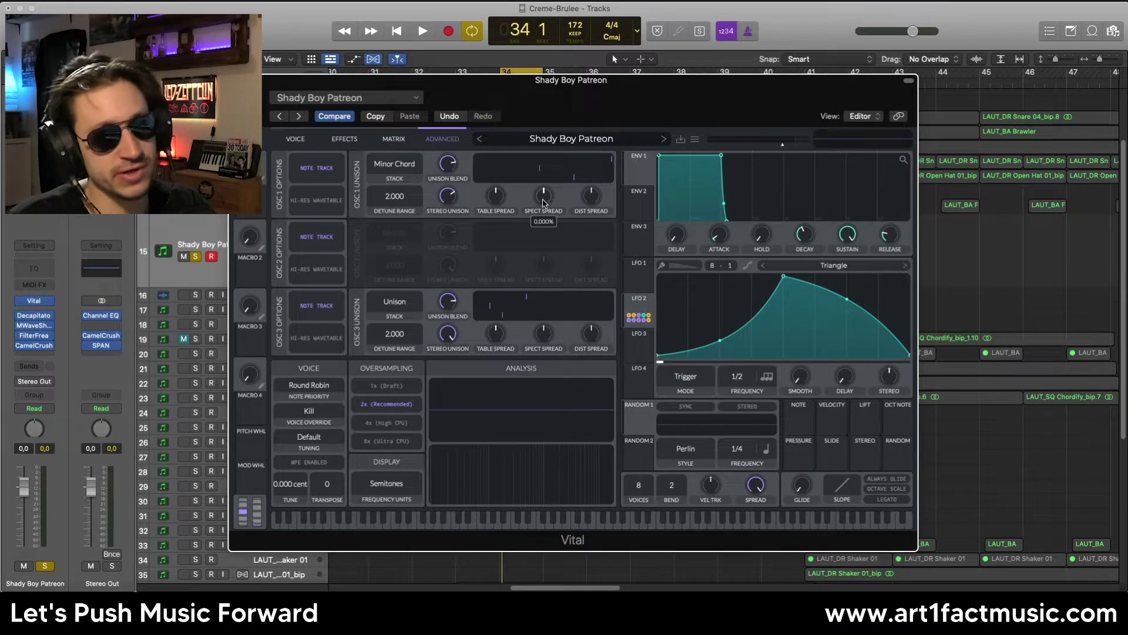
pyautogui.moveTo(544, 202); pyautogui.dragTo(547, 170)
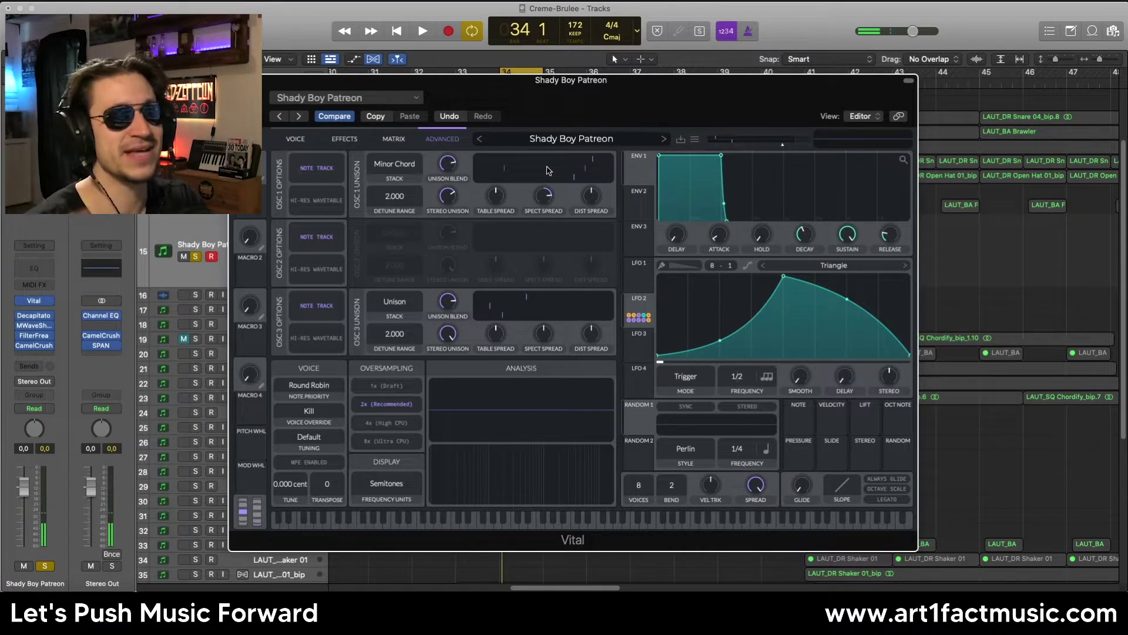
# - Raise oscillator 1's Smear amount to about halfway and play the loop to compare it with a low setting
pyautogui.click(297, 140)
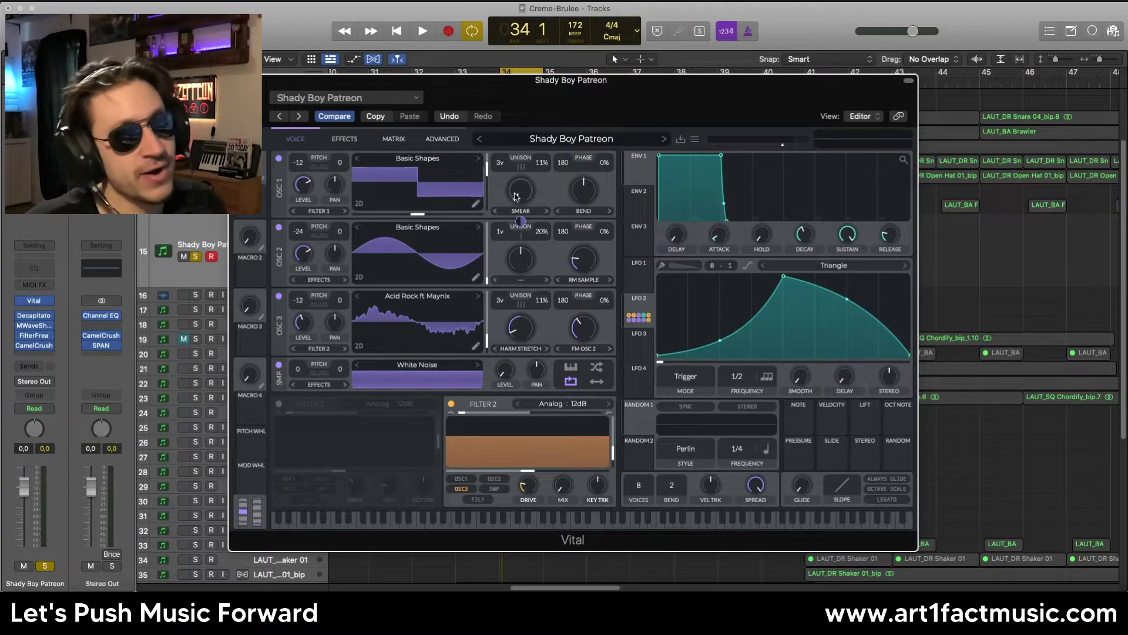
pyautogui.moveTo(517, 198)
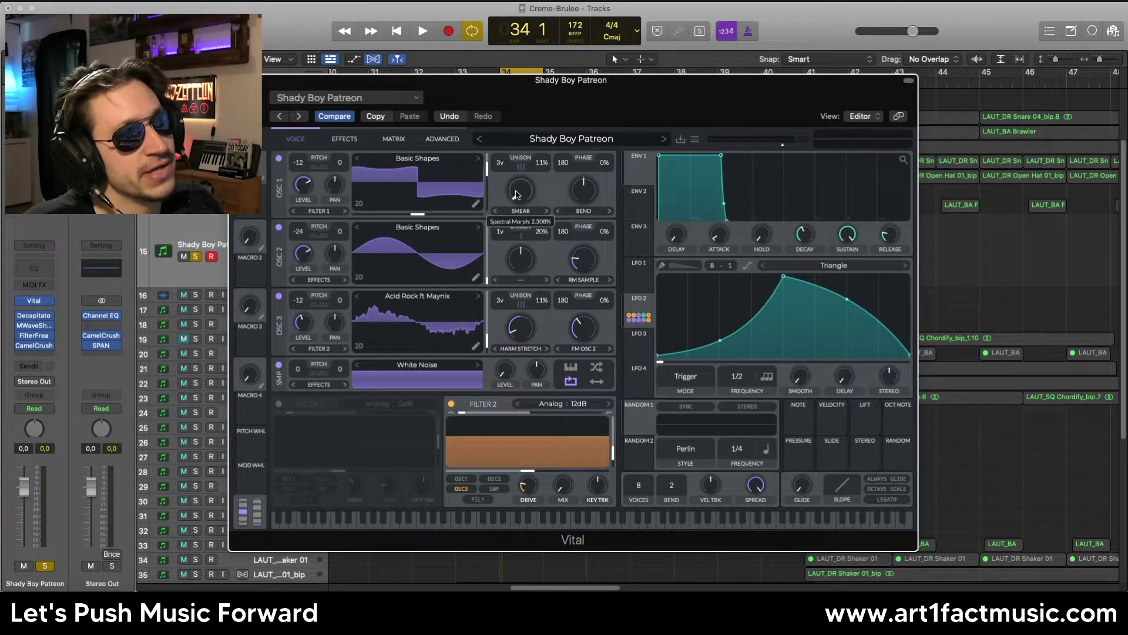
pyautogui.moveTo(517, 195); pyautogui.dragTo(536, 73)
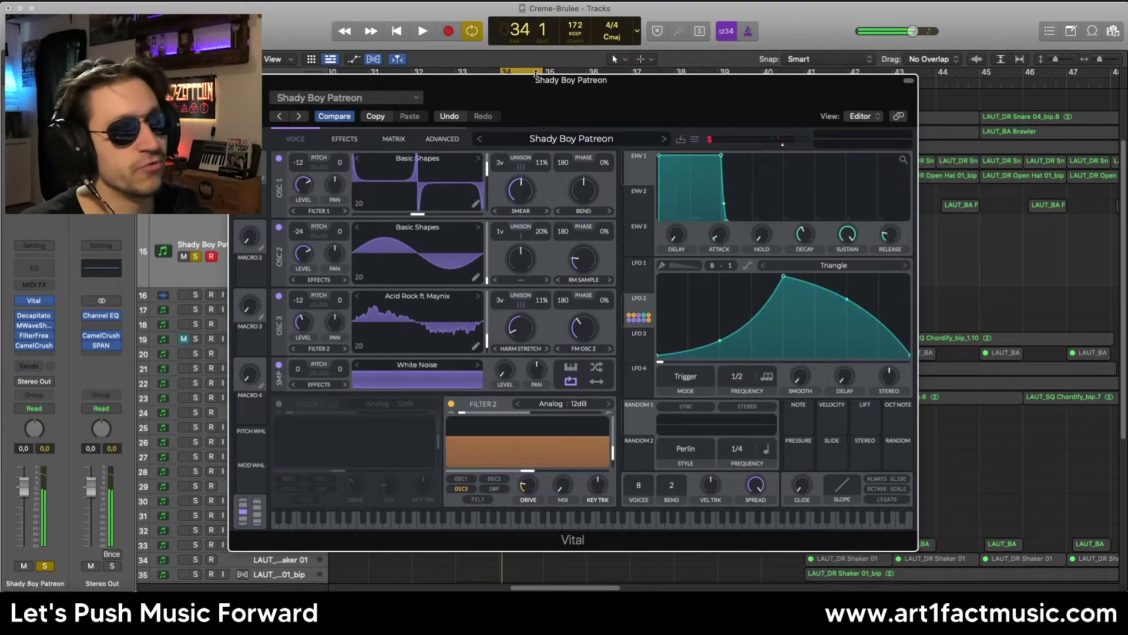
pyautogui.moveTo(434, 80); pyautogui.dragTo(447, 321)
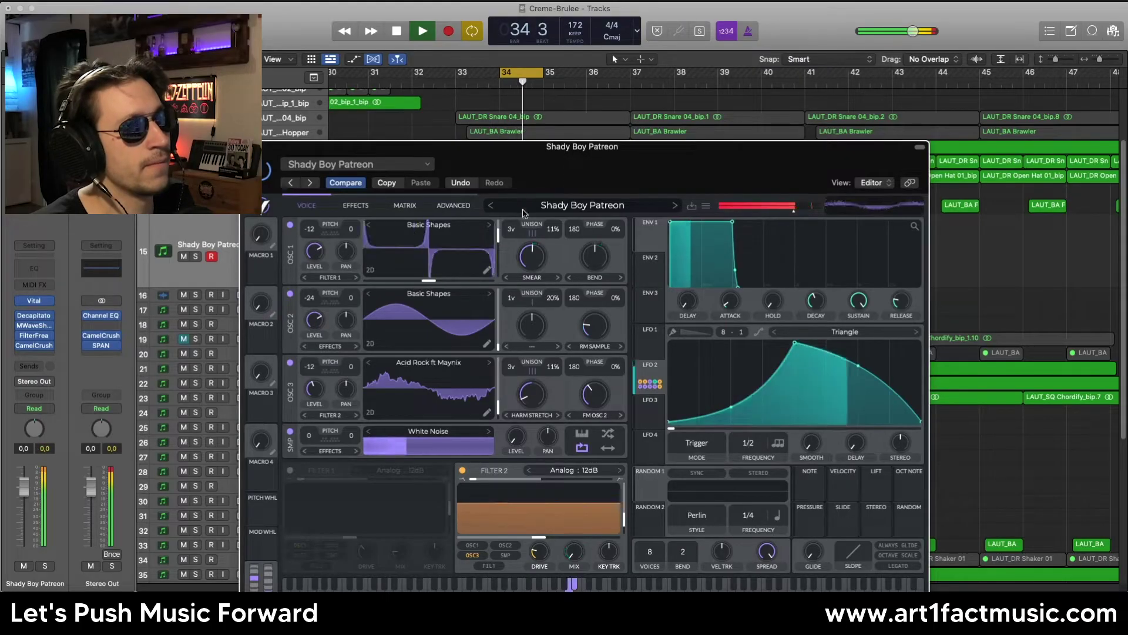
pyautogui.press('space')
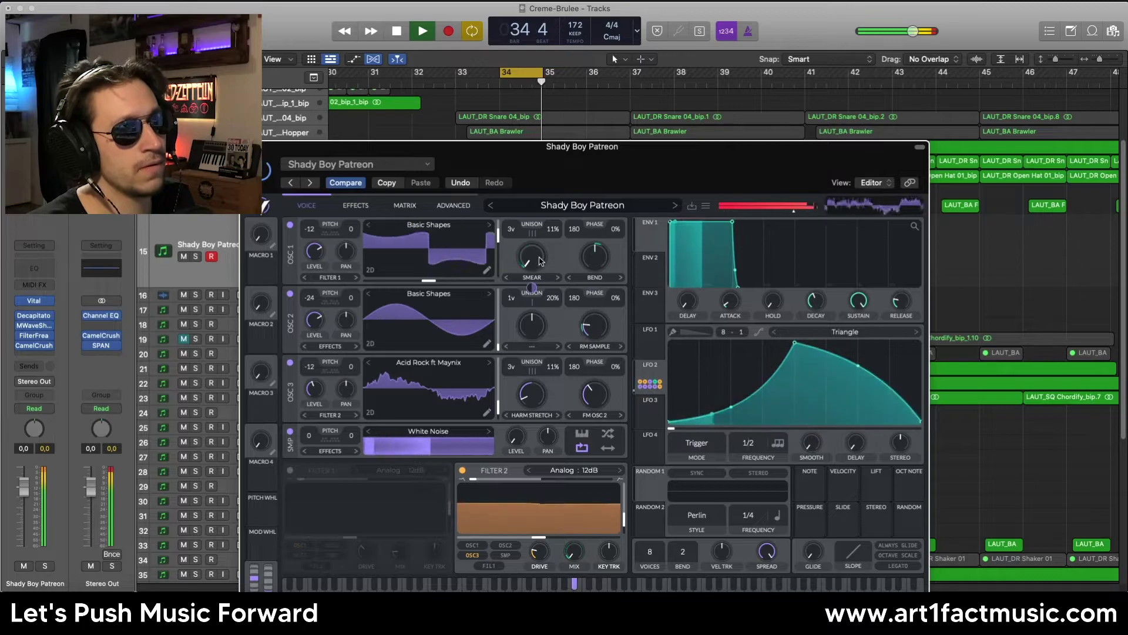
pyautogui.press('space')
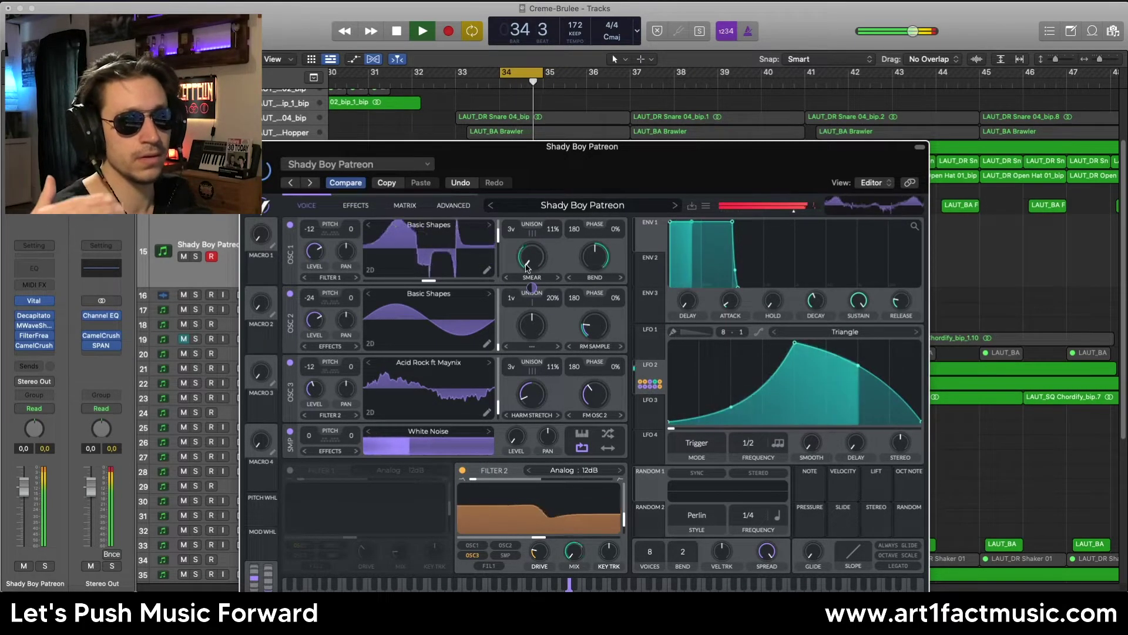
# - Set oscillator 1's Smear amount to about 51%, audition it in the loop, and move the synth window back up
pyautogui.press('space')
pyautogui.moveTo(527, 268); pyautogui.dragTo(531, 239)
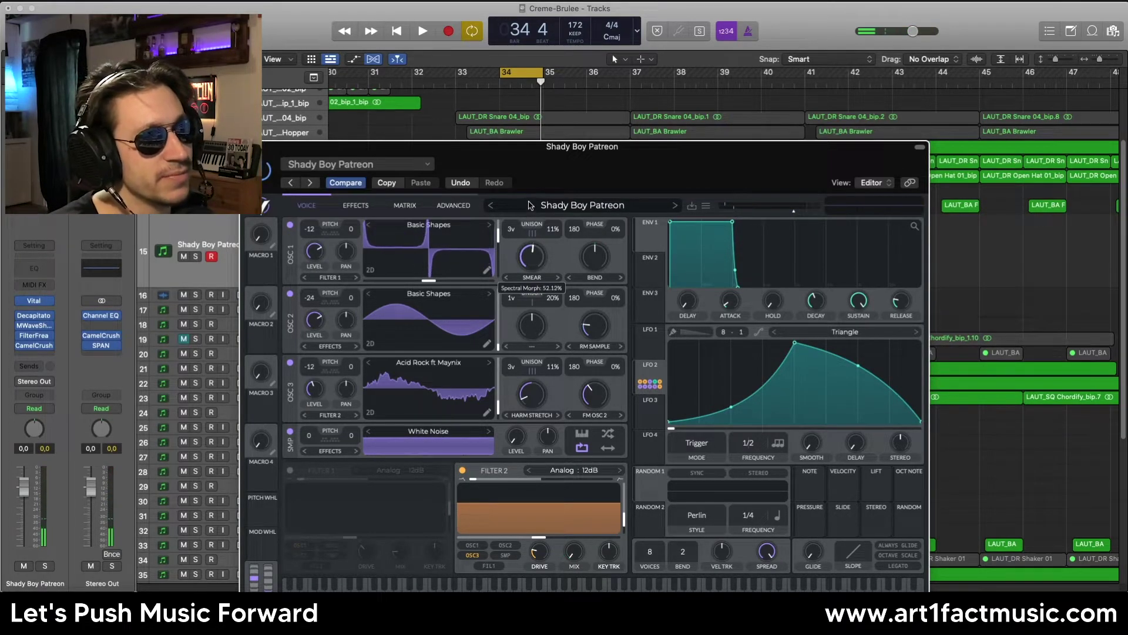
pyautogui.press('space')
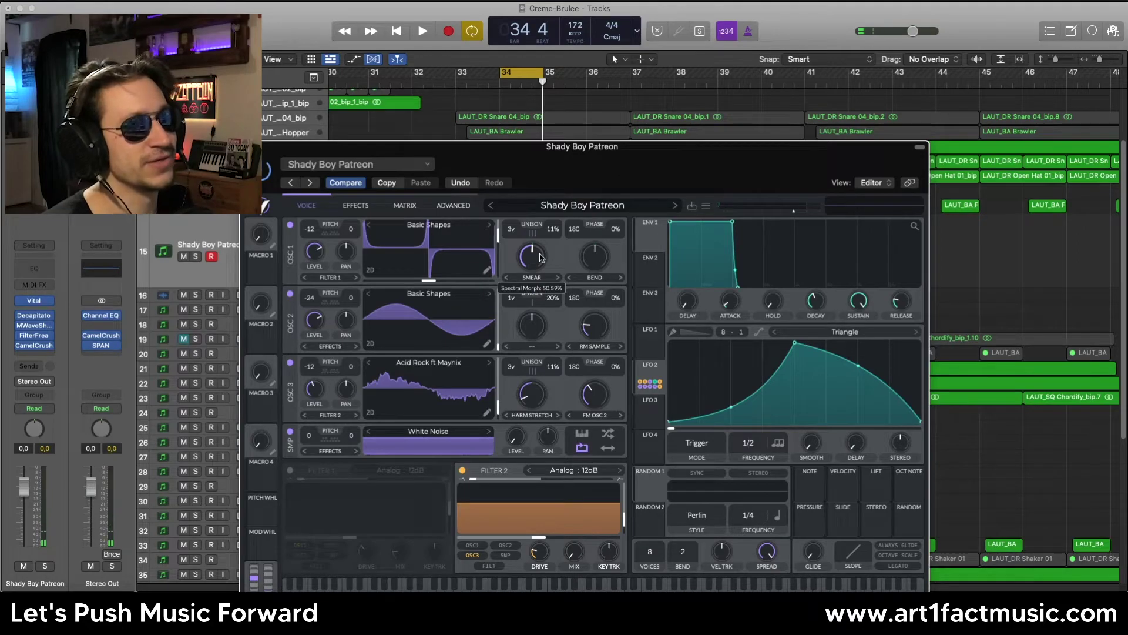
pyautogui.moveTo(579, 159); pyautogui.dragTo(589, 112)
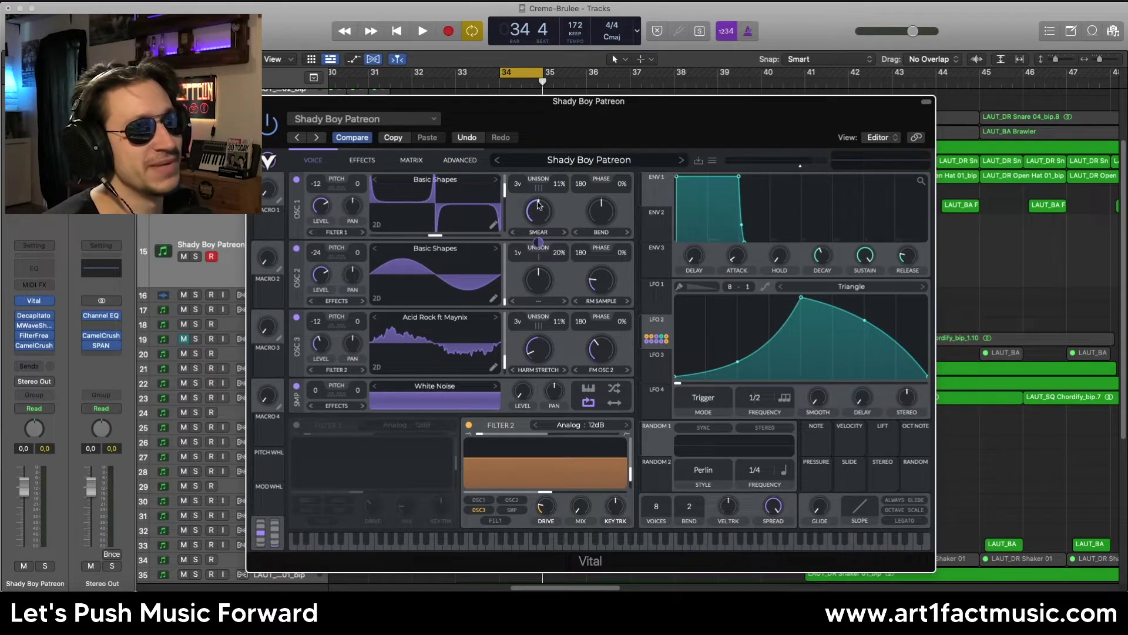
# - Play the loop while toggling the Chorus effect to compare the patch with and without it
pyautogui.click(457, 159)
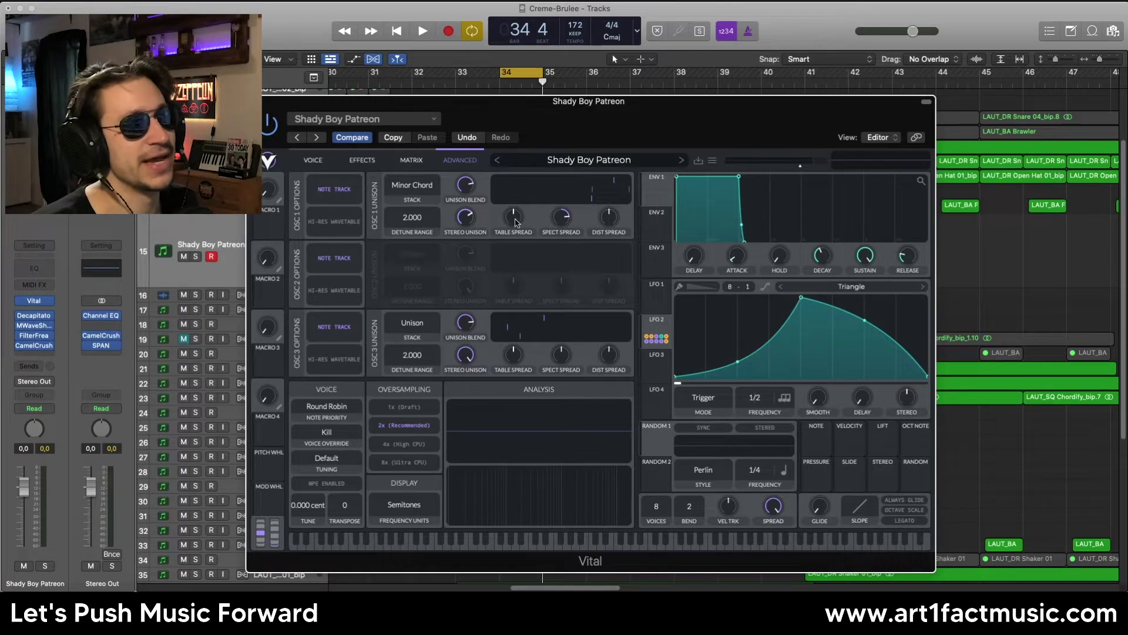
pyautogui.click(313, 160)
pyautogui.click(363, 160)
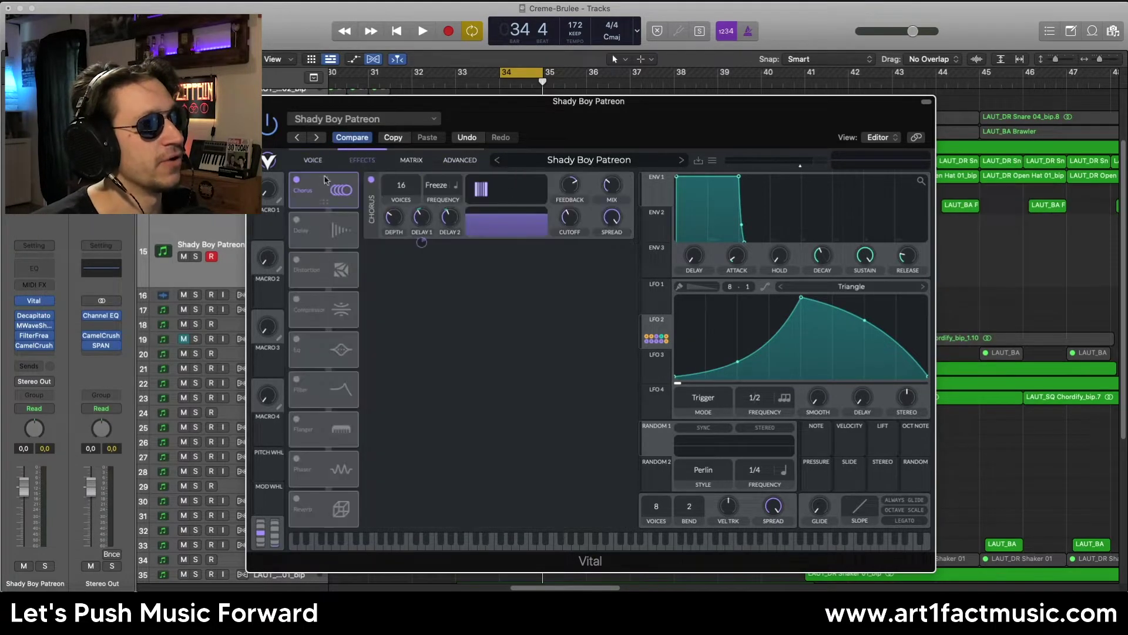
pyautogui.press('space')
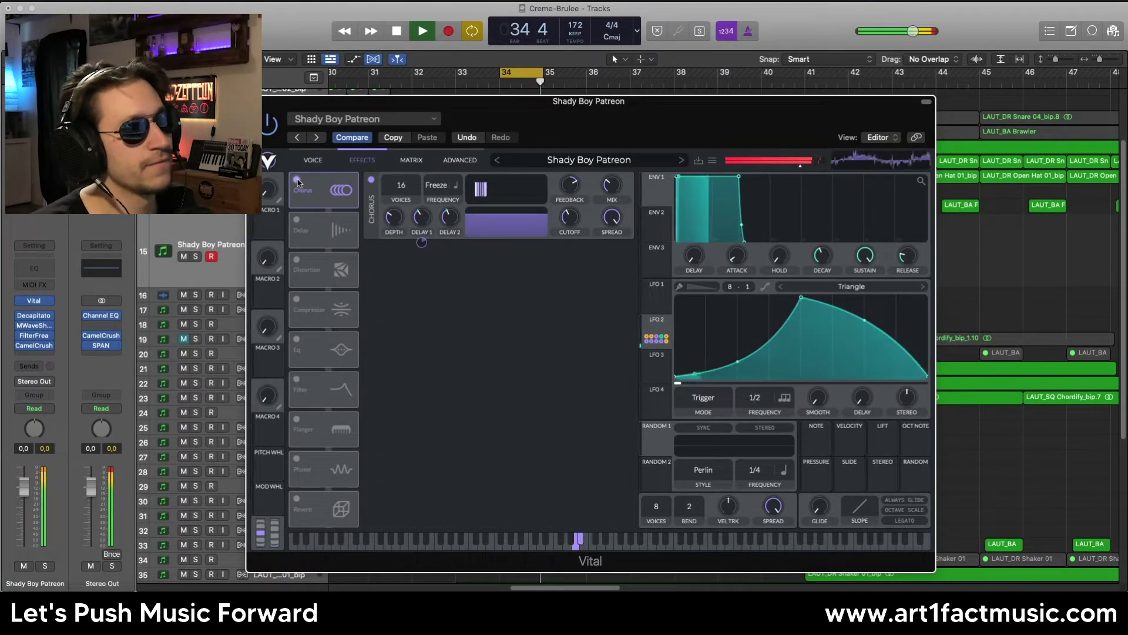
pyautogui.click(297, 180)
pyautogui.press('space')
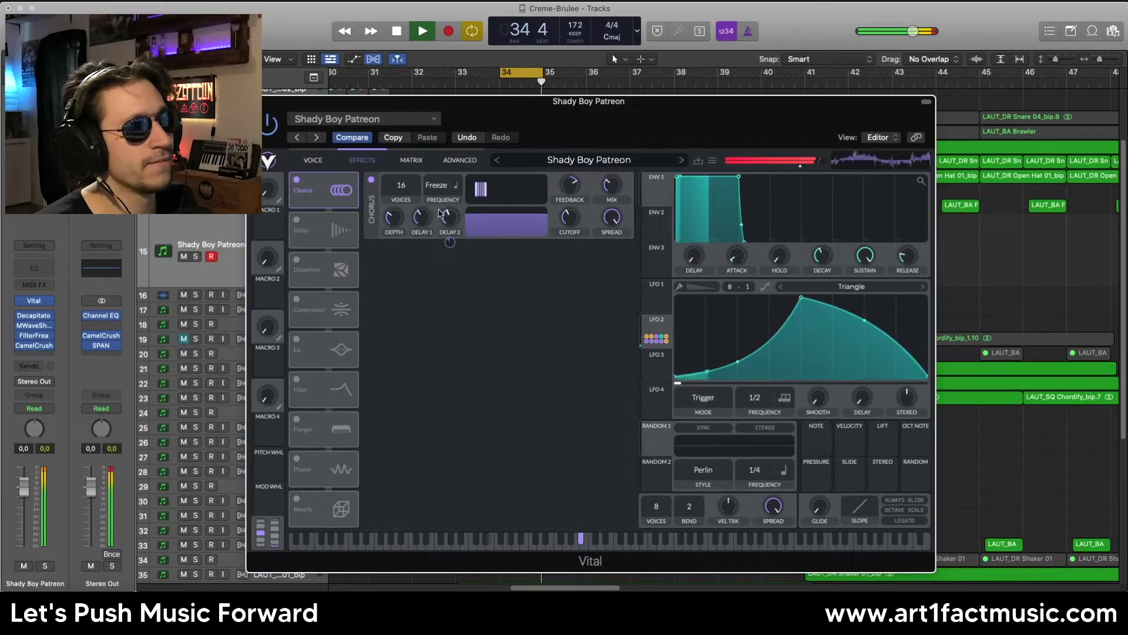
pyautogui.press('space')
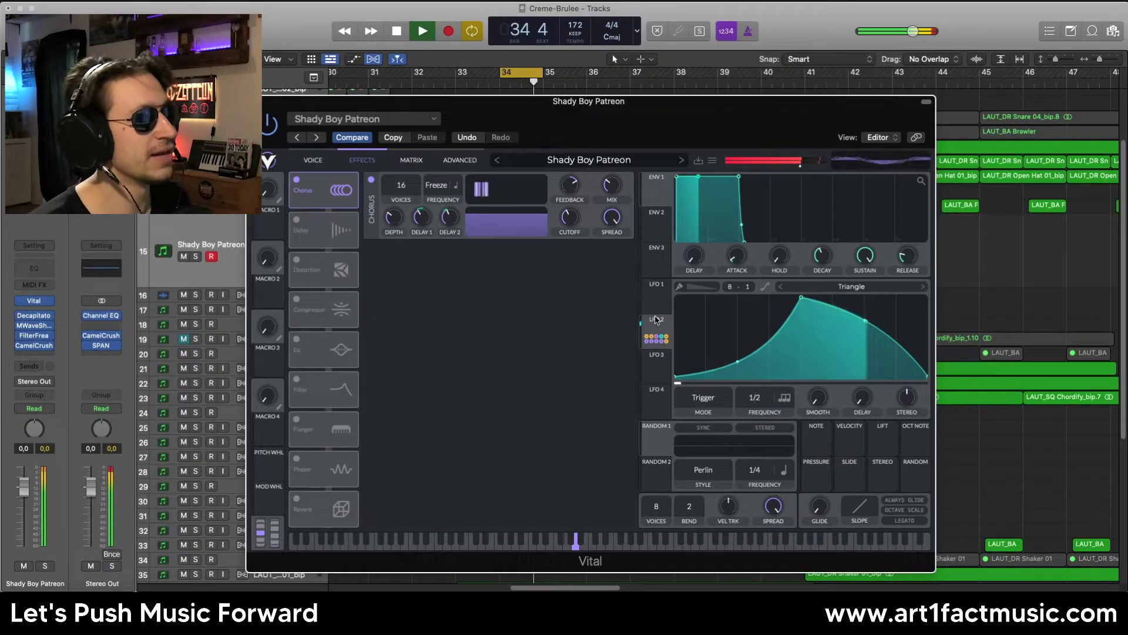
pyautogui.press('space')
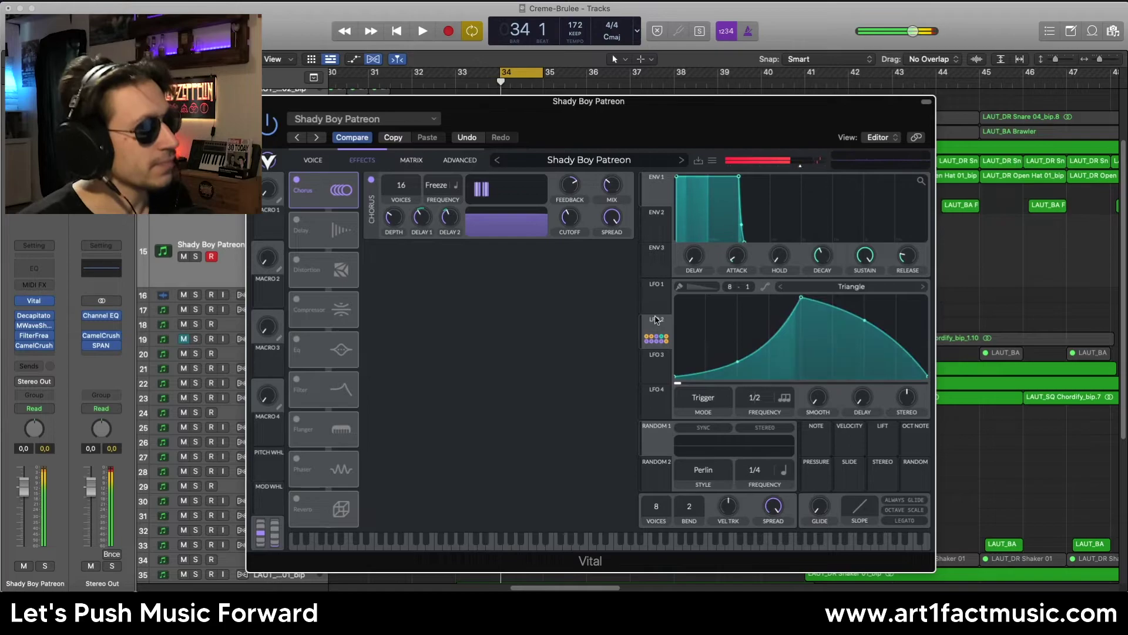
# - Turn on the Delay and Distortion effects after the Chorus and move the synth window up
pyautogui.click(330, 163)
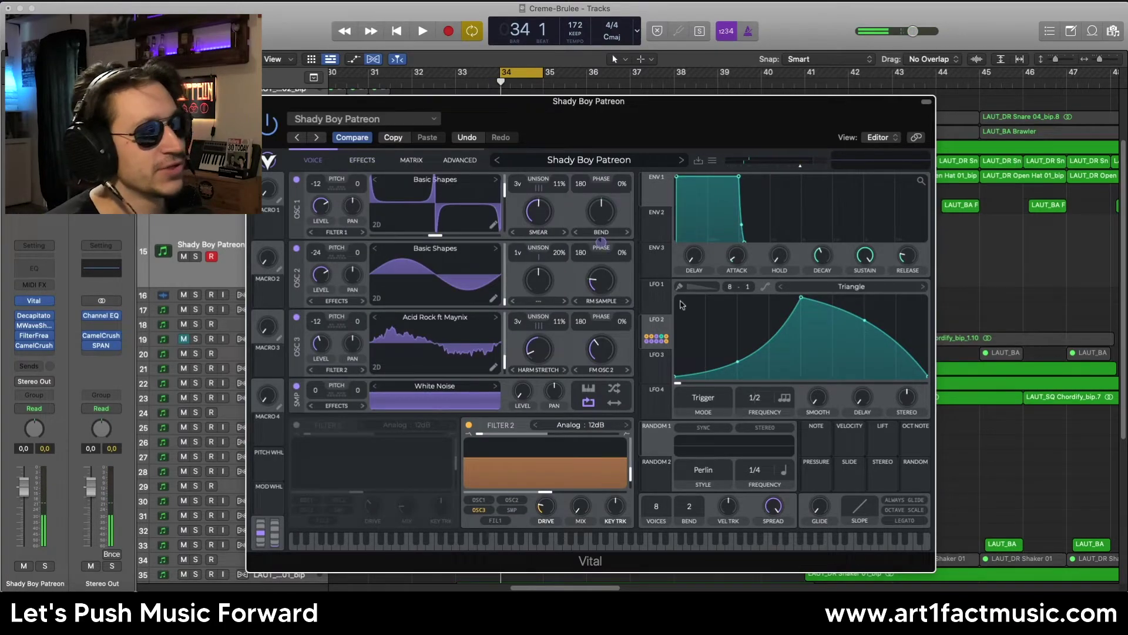
pyautogui.click(364, 160)
pyautogui.click(296, 220)
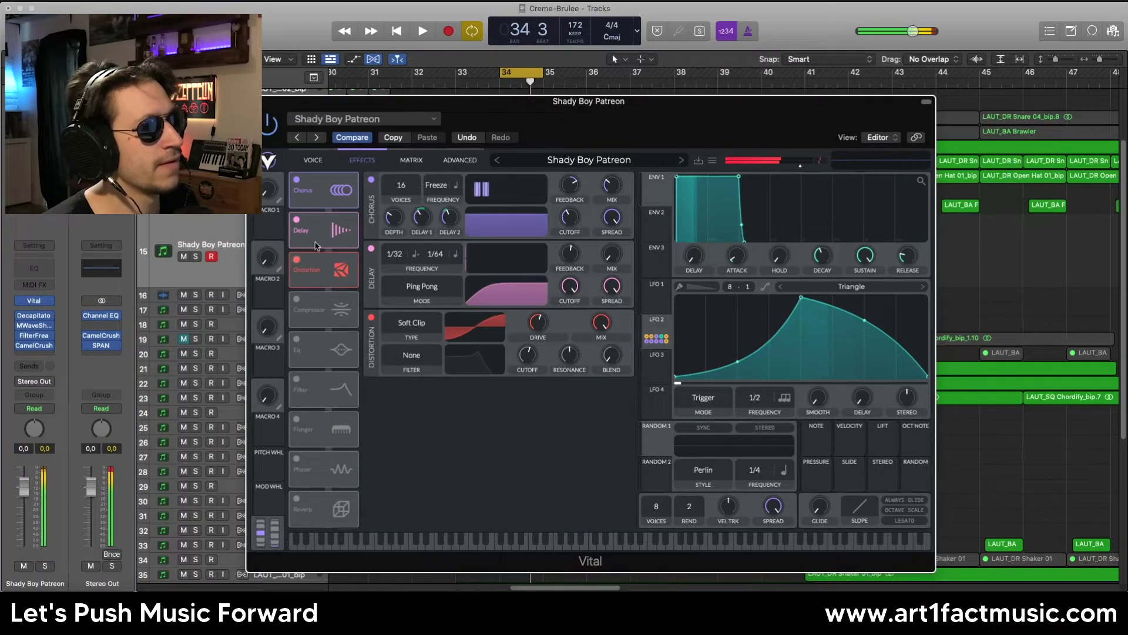
pyautogui.moveTo(485, 116); pyautogui.dragTo(474, 81)
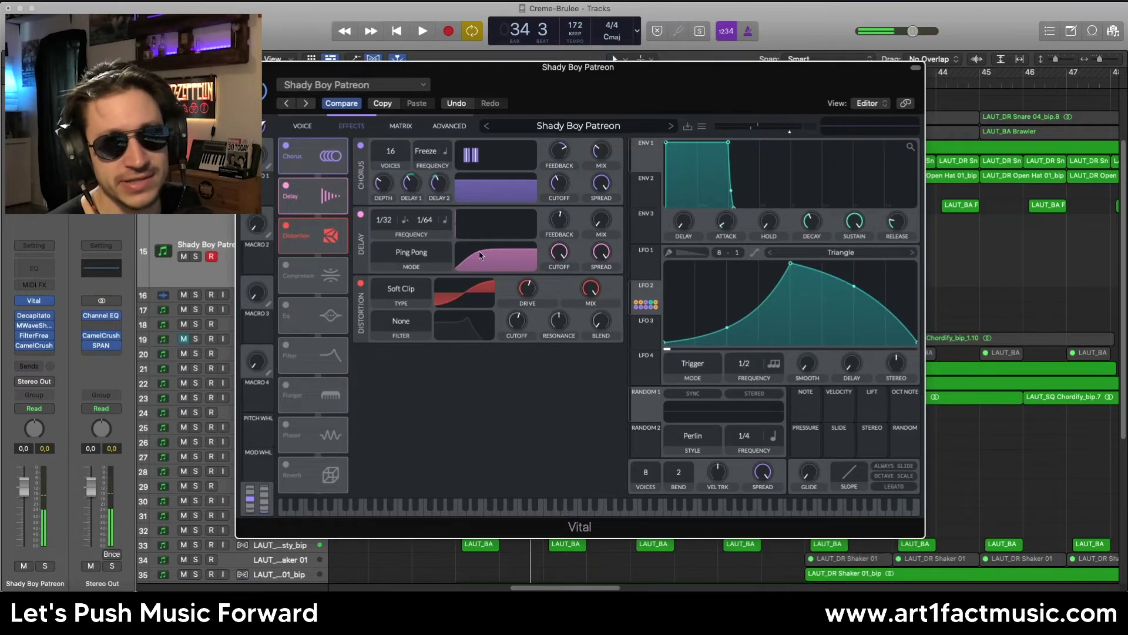
# - Turn on the multiband Compressor effect and play the loop to audition it
pyautogui.click(286, 265)
pyautogui.moveTo(552, 78); pyautogui.dragTo(551, 70)
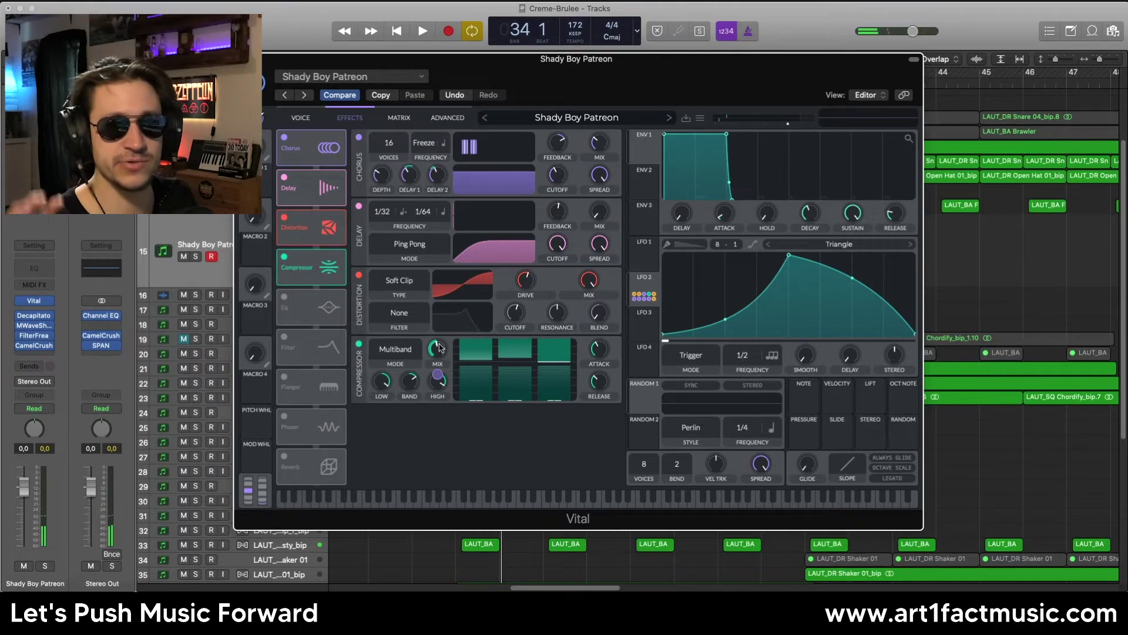
pyautogui.press('space')
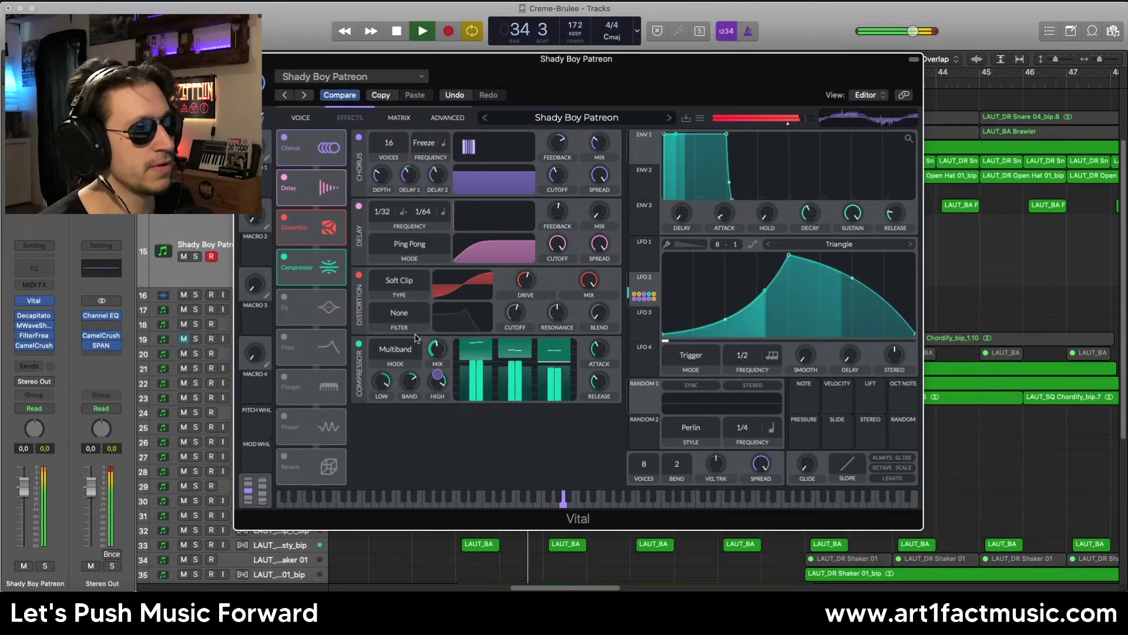
# - Turn on the Filter effect with its Phaser : Negative mode and audition it in the loop
pyautogui.click(284, 336)
pyautogui.press('space')
pyautogui.moveTo(555, 87); pyautogui.dragTo(556, 72)
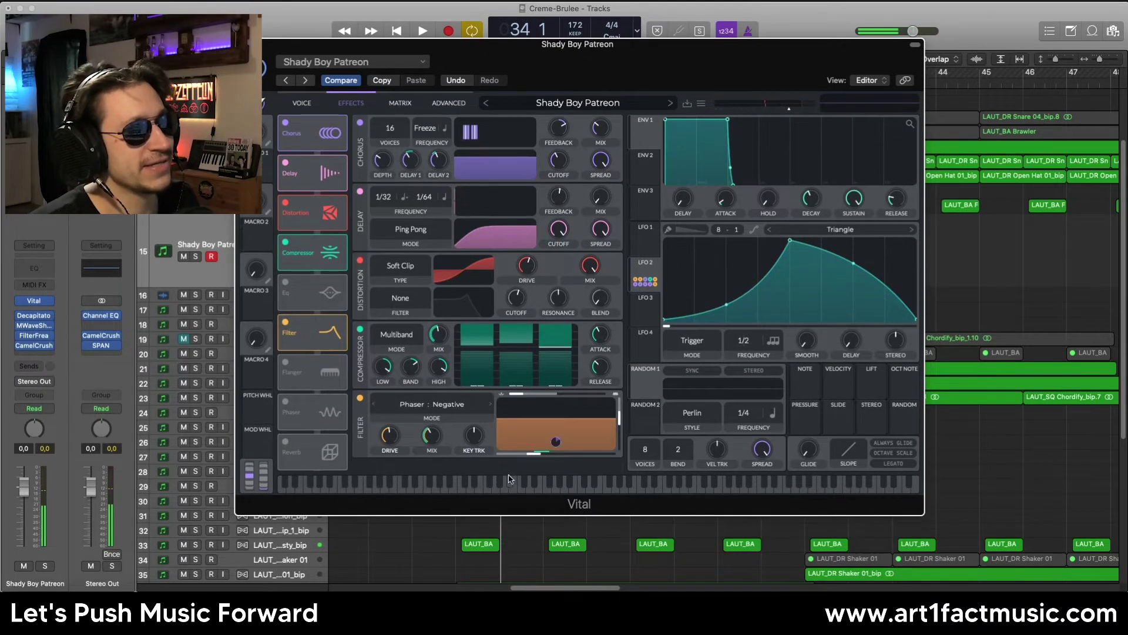
pyautogui.press('space')
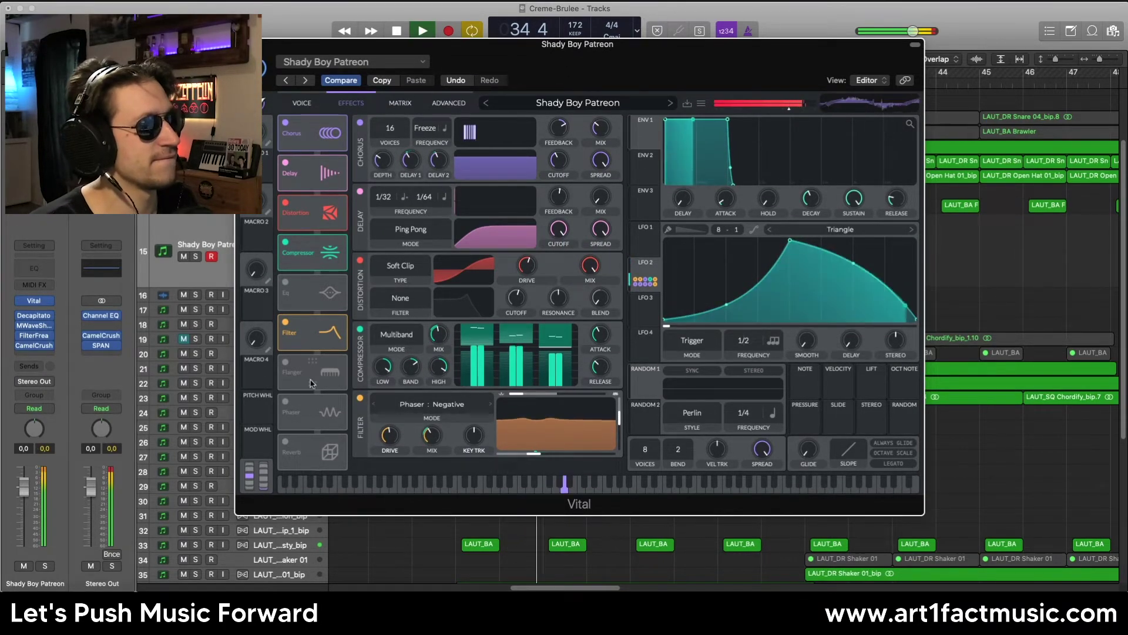
# - Turn on the Reverb effect, bring its settings into view and audition the complete effects chain in the loop
pyautogui.click(286, 442)
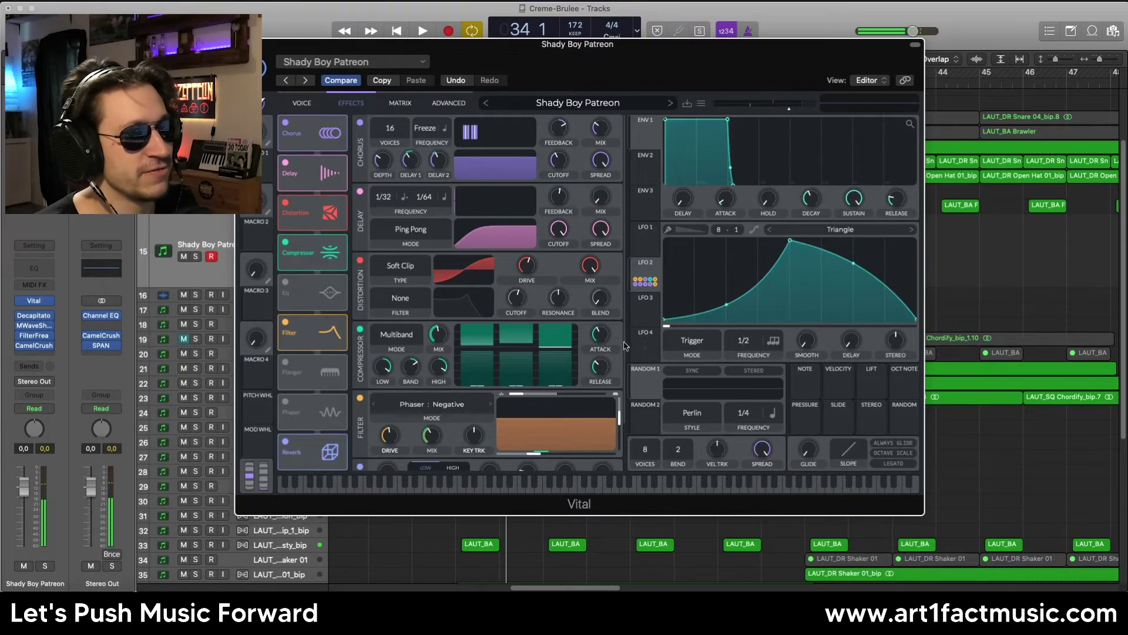
pyautogui.scroll(-3, 626, 321)
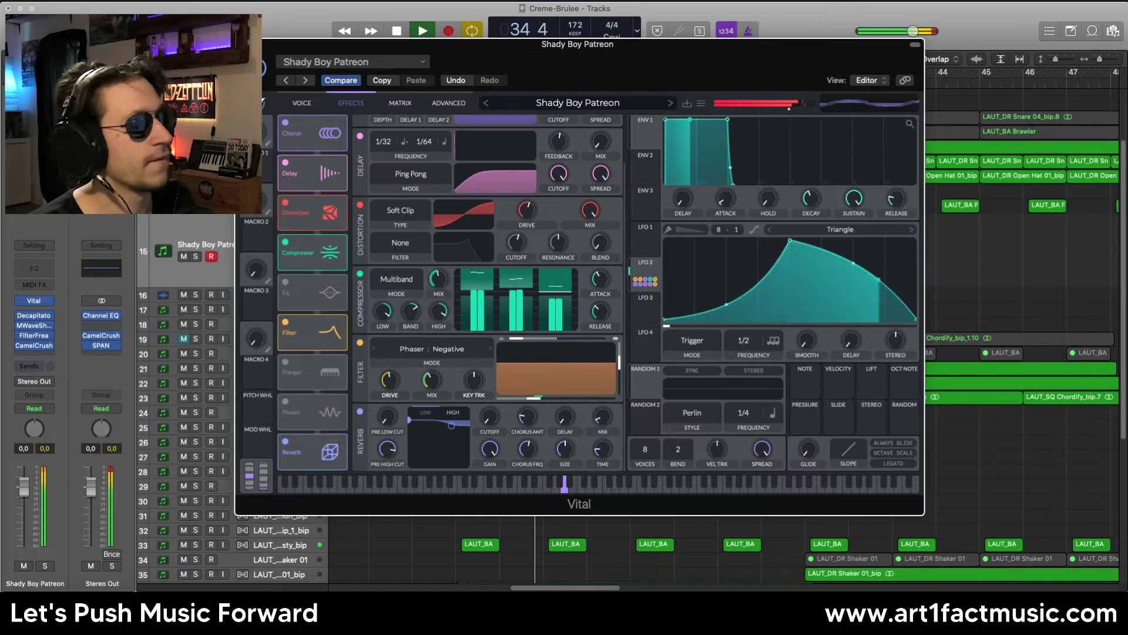
pyautogui.press('space')
# - Close the synth window and clear the region selection in the arrangement
pyautogui.press('super+w')
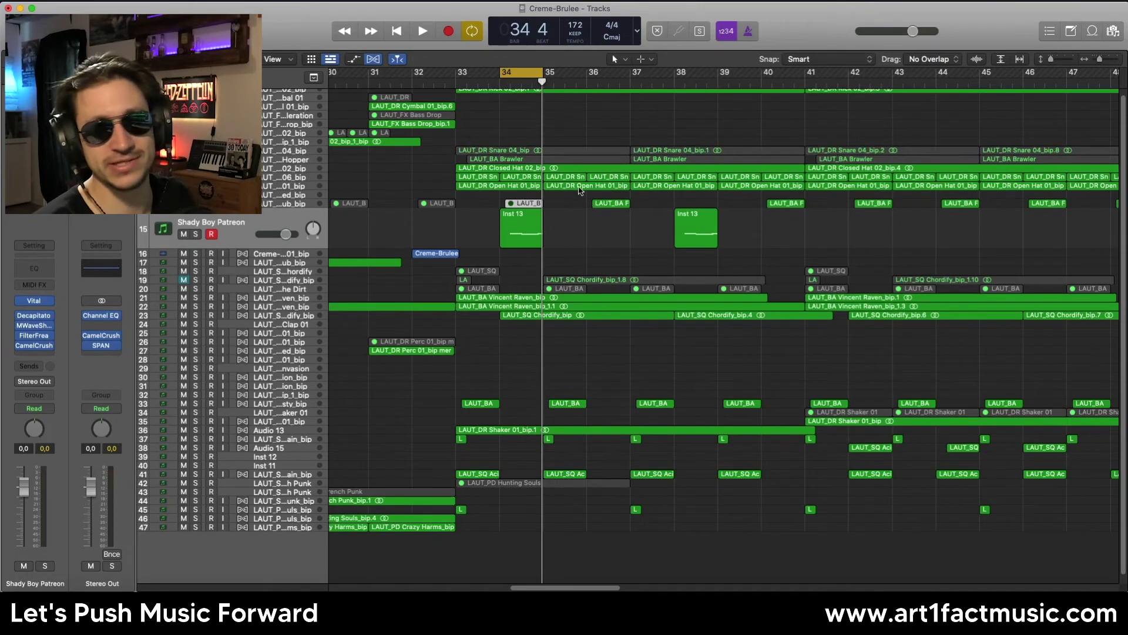
pyautogui.click(551, 245)
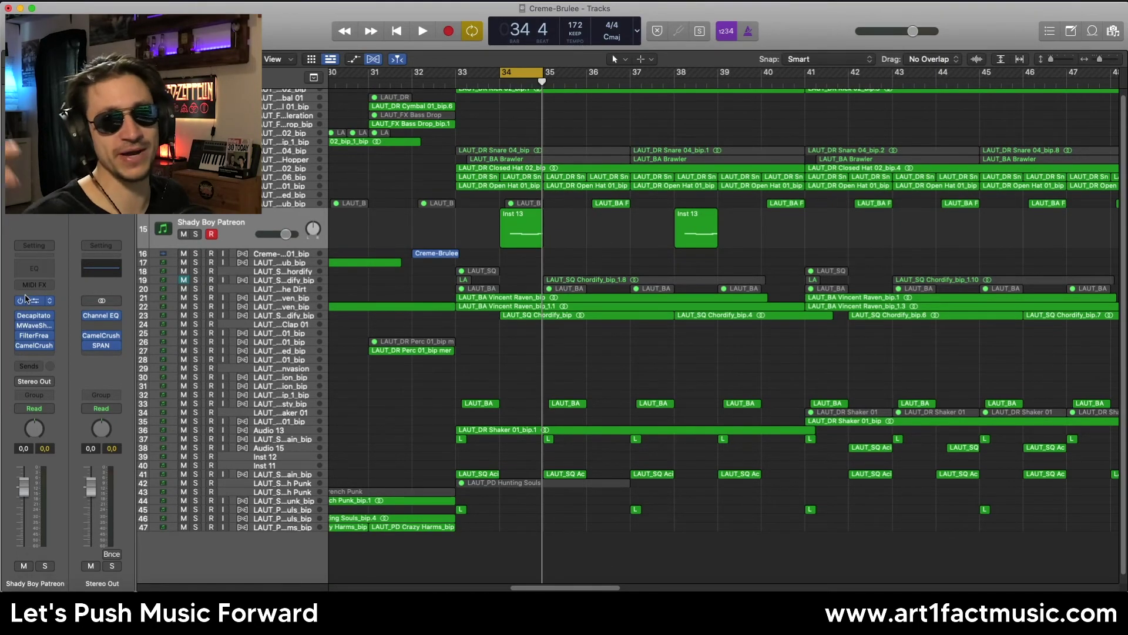